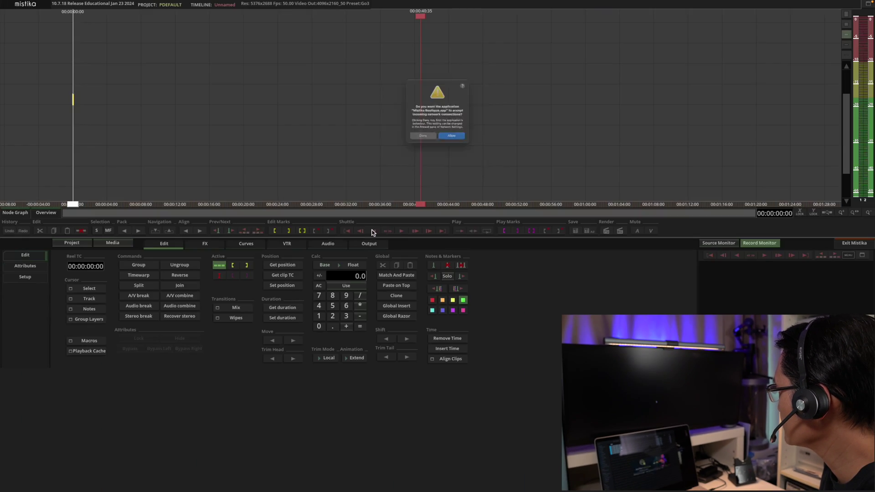
Step: Allow Mistika Boutique to accept incoming network connections in the macOS prompt
{"action": "left_click", "coordinate": [452, 145]}
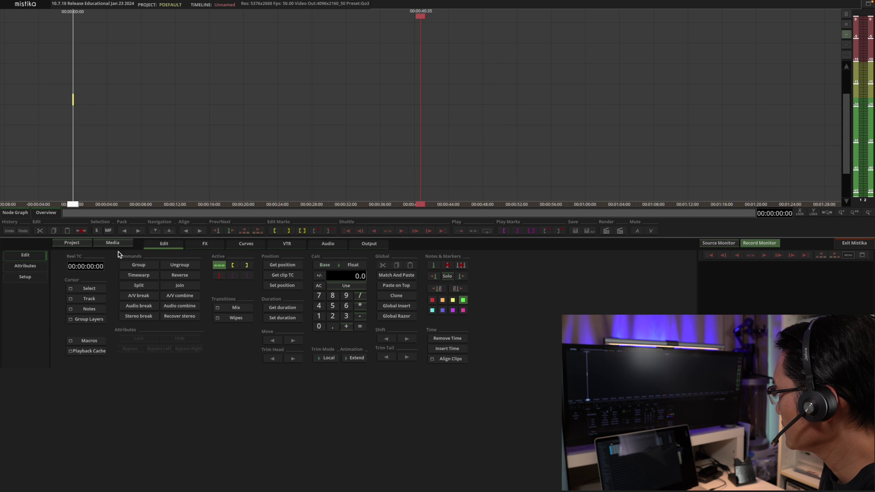
Step: From Project Manager, create the 'Go3 Shinjuku' project, keeping the current settings
{"action": "left_click", "coordinate": [85, 243]}
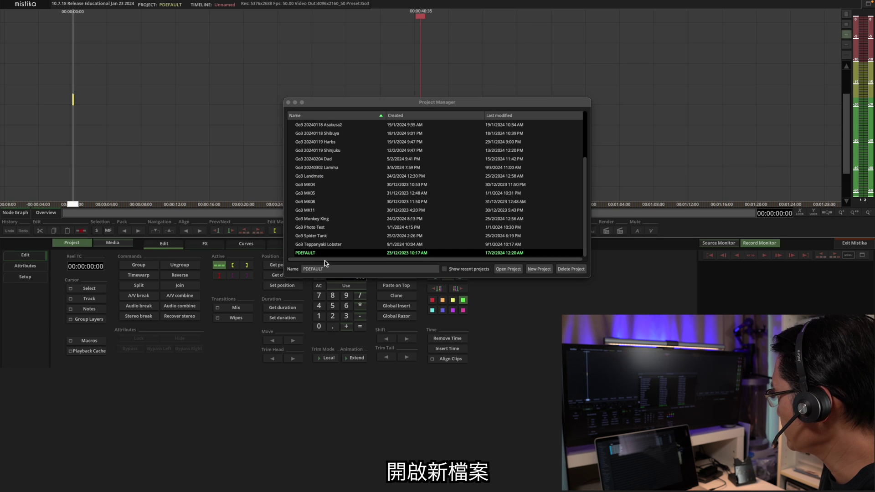
{"action": "left_click", "coordinate": [539, 268]}
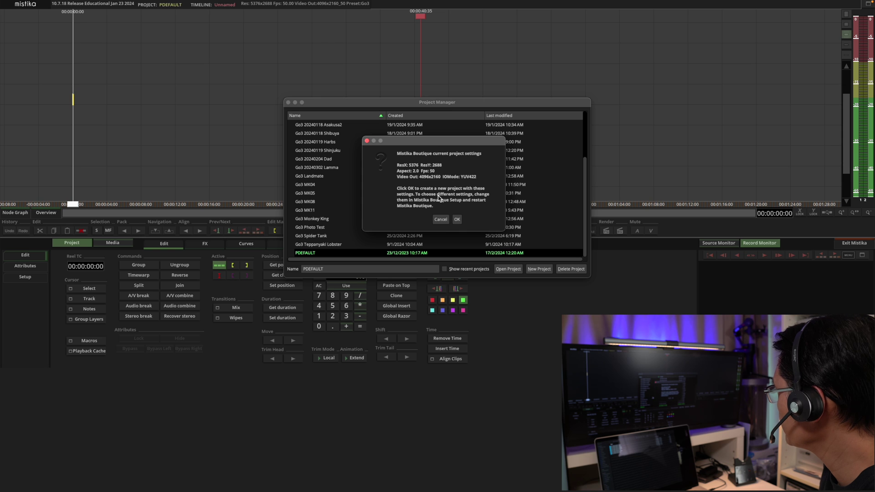
{"action": "left_click", "coordinate": [457, 219]}
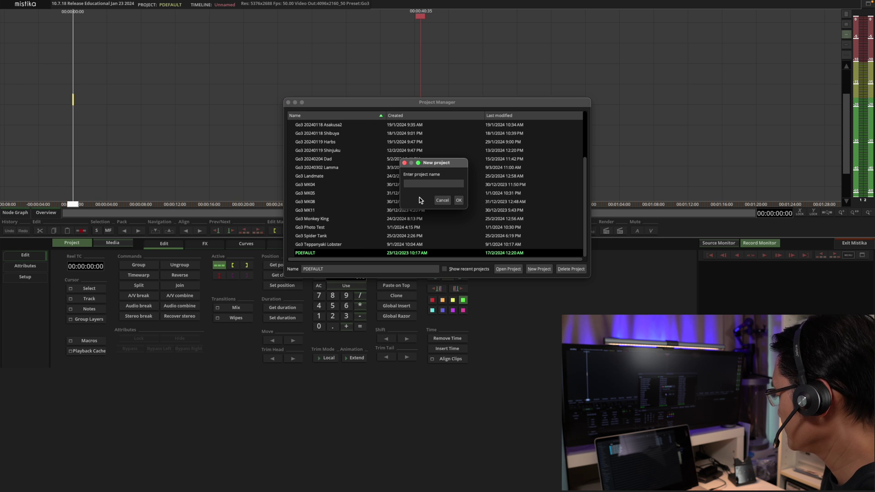
{"action": "type", "text": "Go3 "}
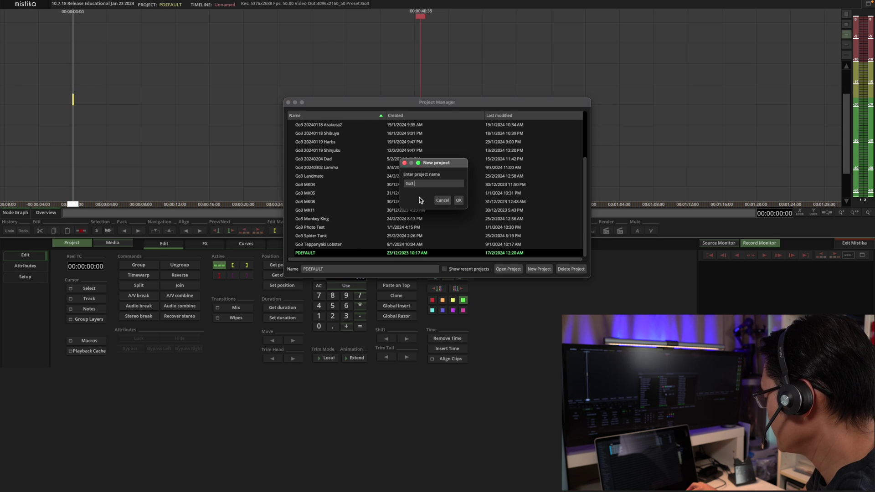
{"action": "type", "text": "Shinu"}
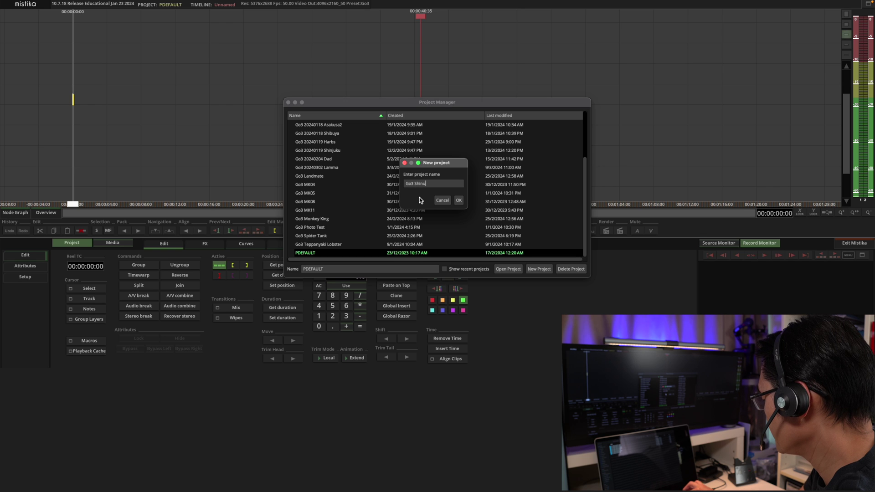
{"action": "key", "text": "BackSpace"}
{"action": "type", "text": "juku"}
{"action": "key", "text": "Return"}
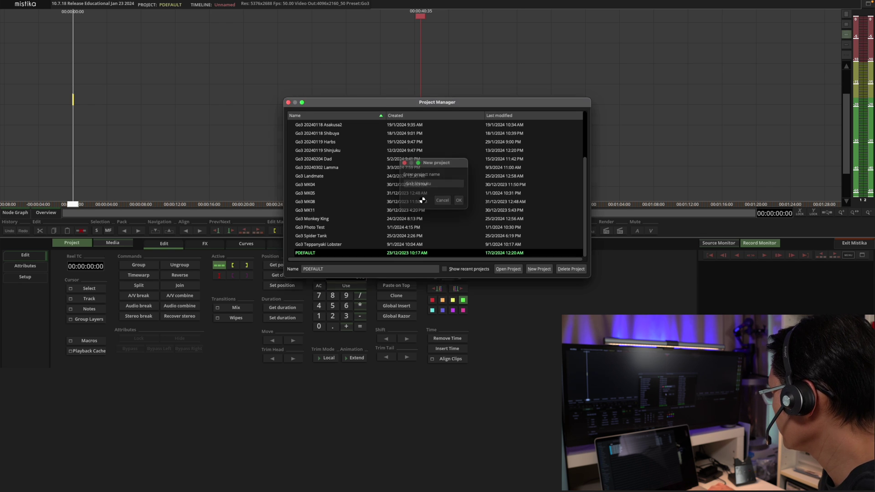
Step: In Media Manager, browse to Ray SSD7 > Go3 Footages > 20240119 Shinjuku
{"action": "scroll", "coordinate": [75, 162], "scroll_direction": "down", "scroll_amount": 6}
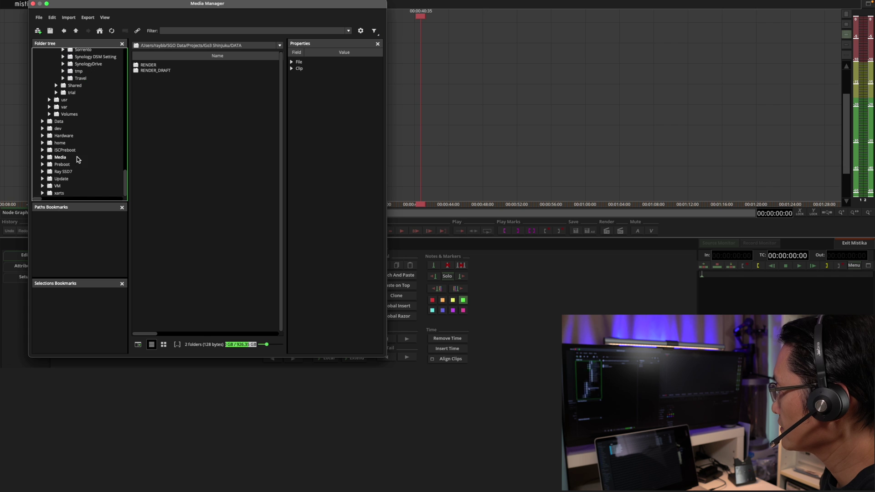
{"action": "left_click", "coordinate": [68, 172]}
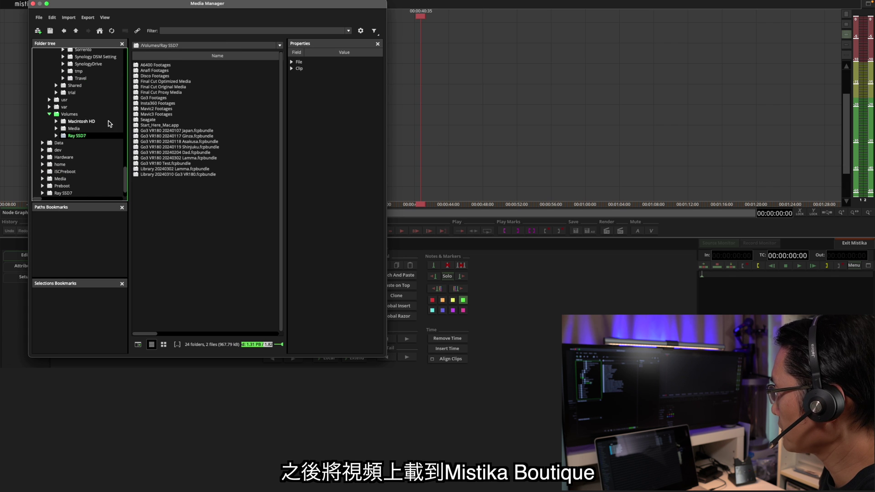
{"action": "double_click", "coordinate": [160, 97]}
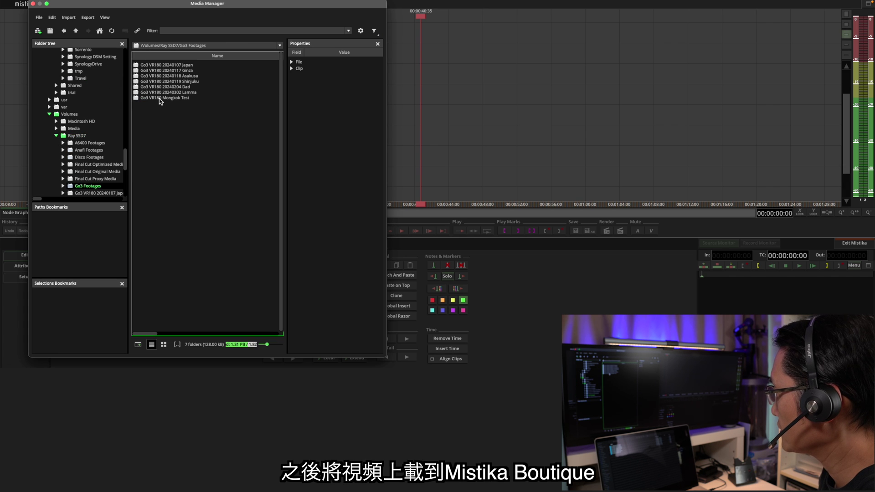
{"action": "double_click", "coordinate": [170, 81]}
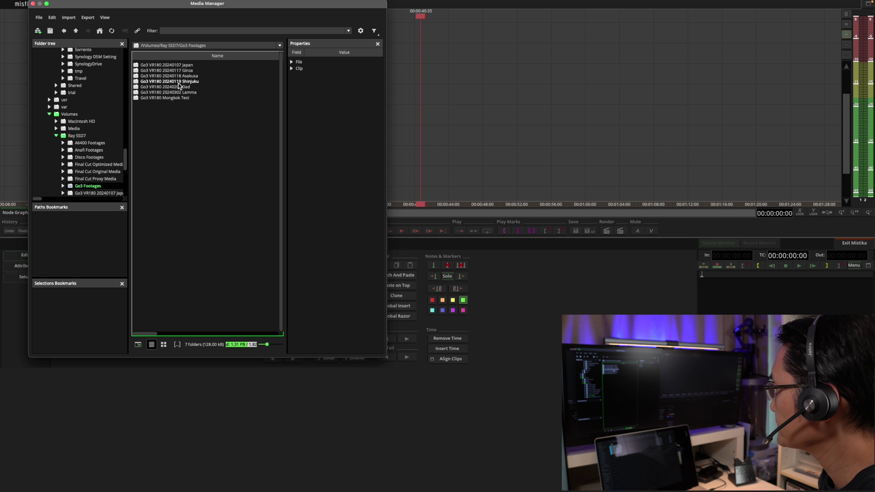
Step: Add the right and left Shinjuku .mov clips as progressive sequences, stacked at the same start
{"action": "left_click_drag", "start_coordinate": [169, 103], "coordinate": [487, 79]}
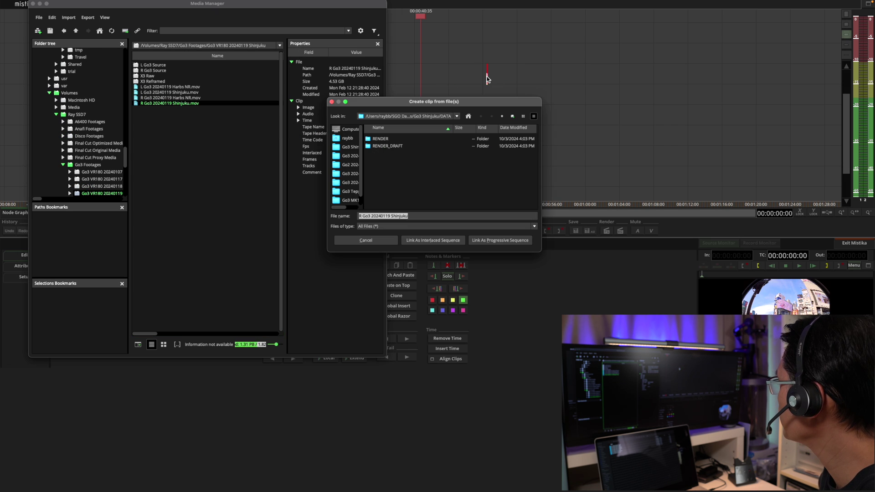
{"action": "left_click", "coordinate": [482, 239]}
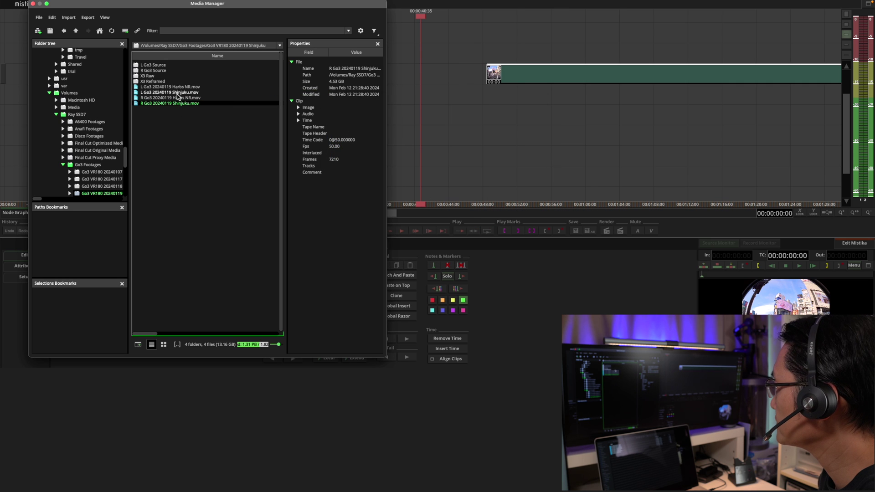
{"action": "left_click_drag", "start_coordinate": [180, 93], "coordinate": [543, 102]}
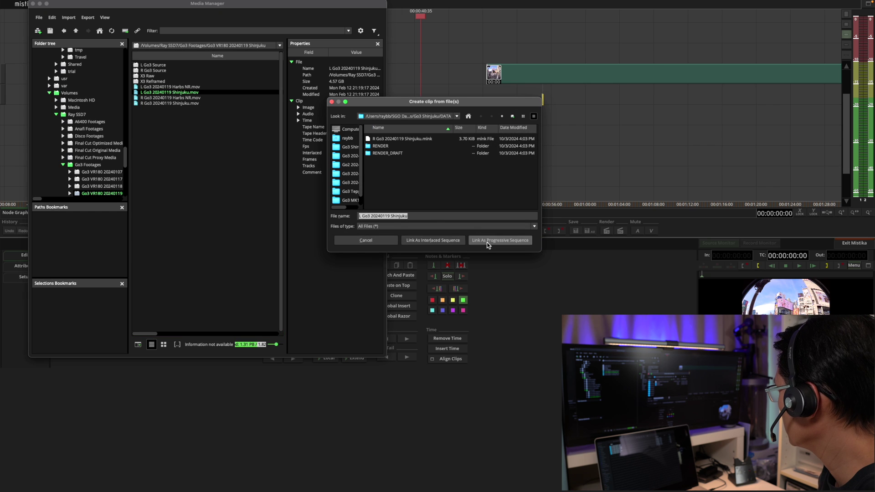
{"action": "left_click", "coordinate": [500, 241]}
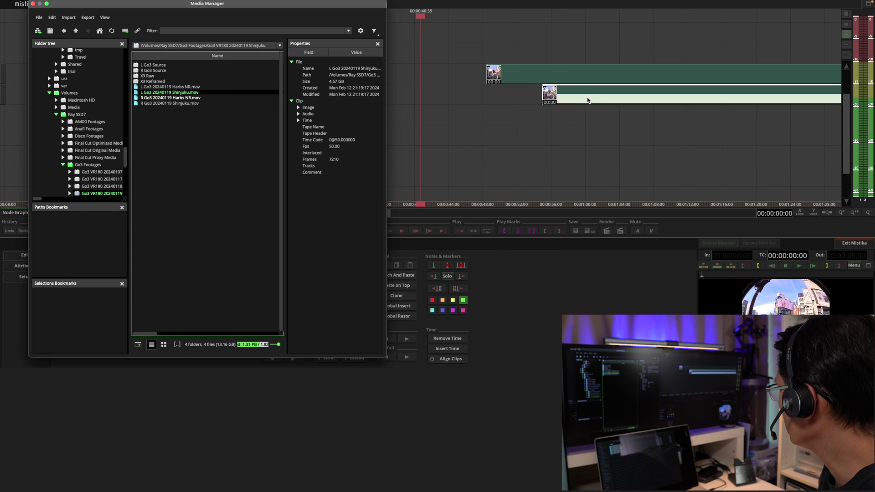
{"action": "left_click_drag", "start_coordinate": [579, 92], "coordinate": [524, 92]}
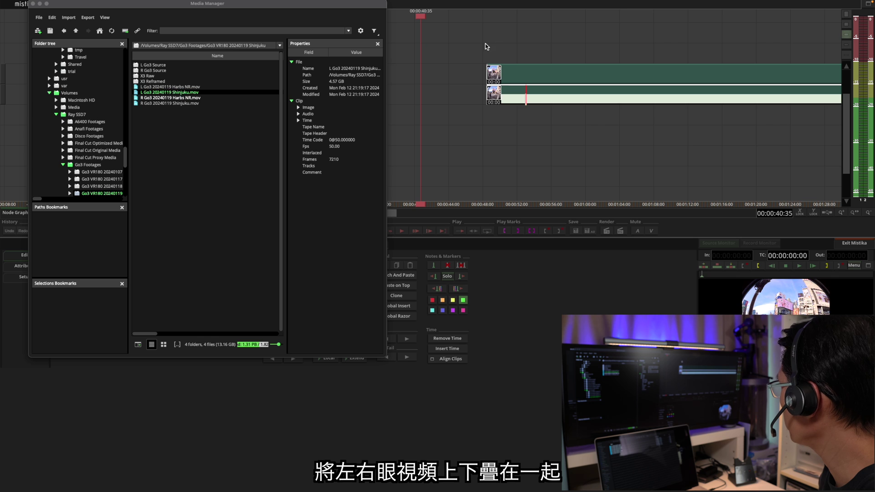
{"action": "left_click", "coordinate": [32, 3]}
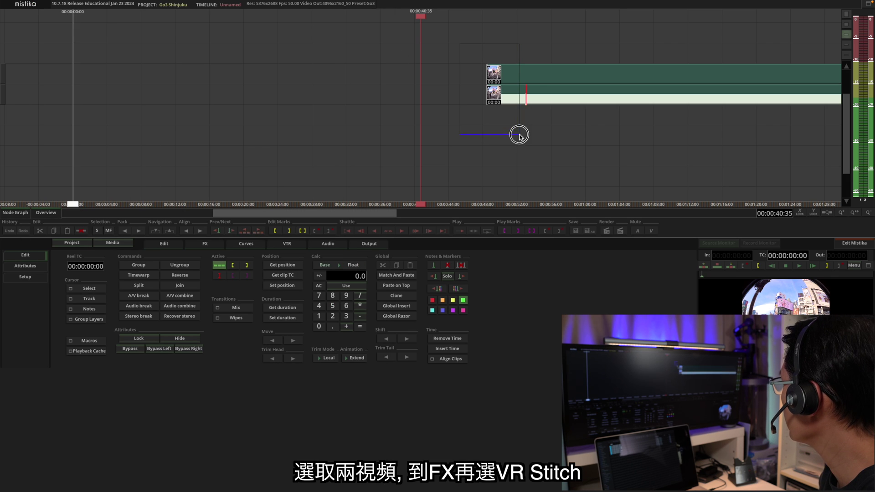
Step: Box-select both stacked clips, apply VR Stitch from the FX panel, and open its editor
{"action": "left_click_drag", "start_coordinate": [574, 146], "coordinate": [543, 83]}
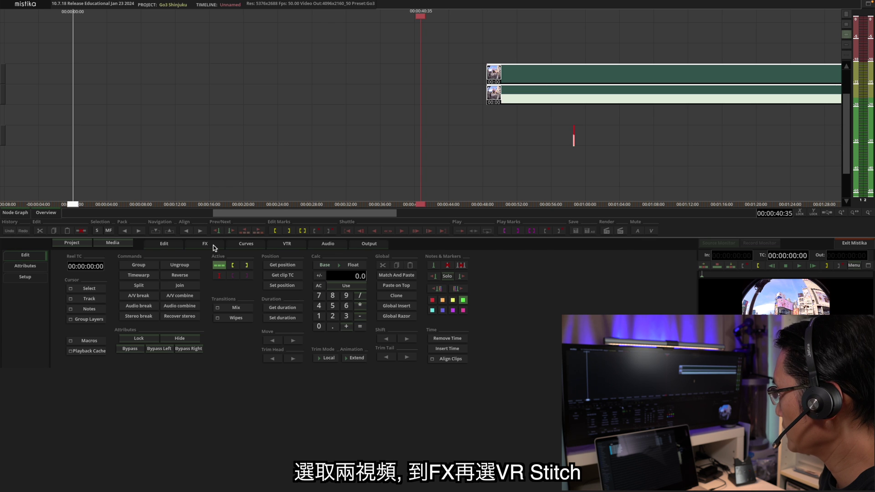
{"action": "left_click", "coordinate": [212, 245]}
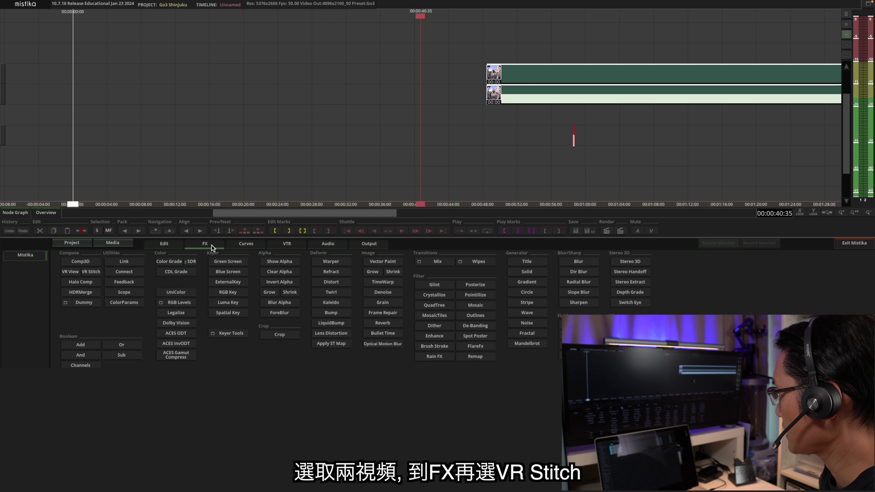
{"action": "left_click", "coordinate": [91, 272]}
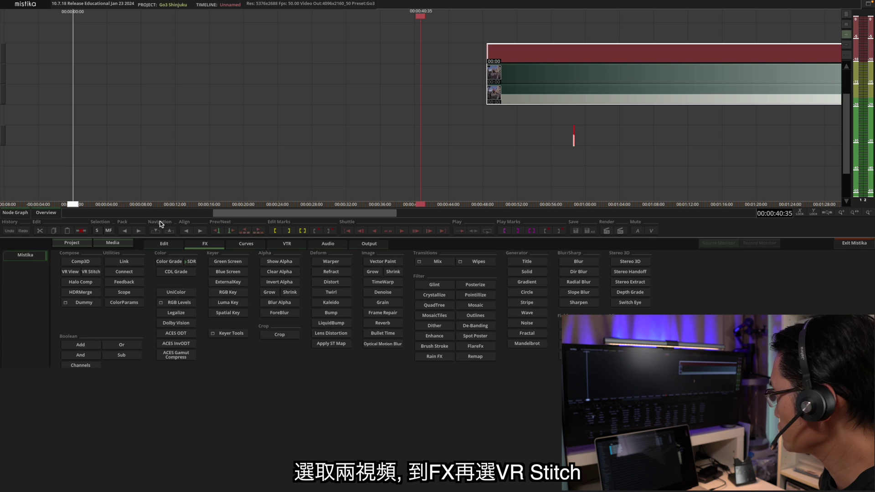
{"action": "double_click", "coordinate": [521, 56]}
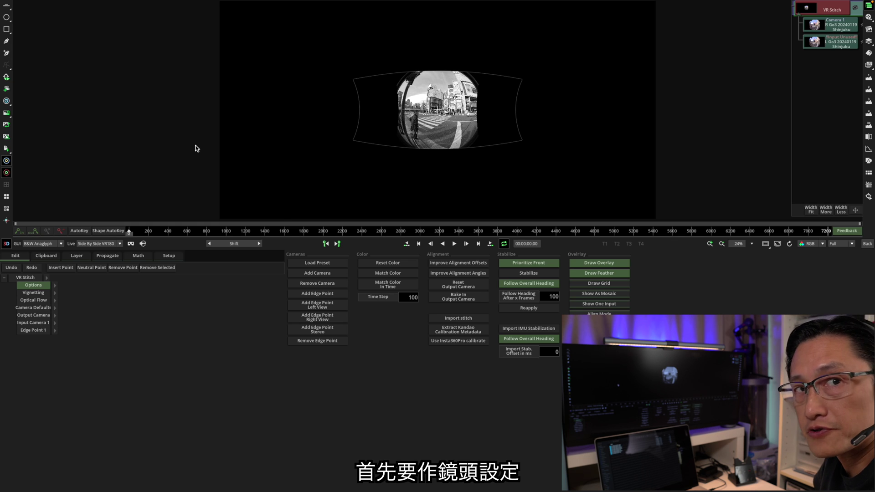
Step: Add a second input camera and set Input Camera 1's stereo eye to Right
{"action": "left_click", "coordinate": [300, 276]}
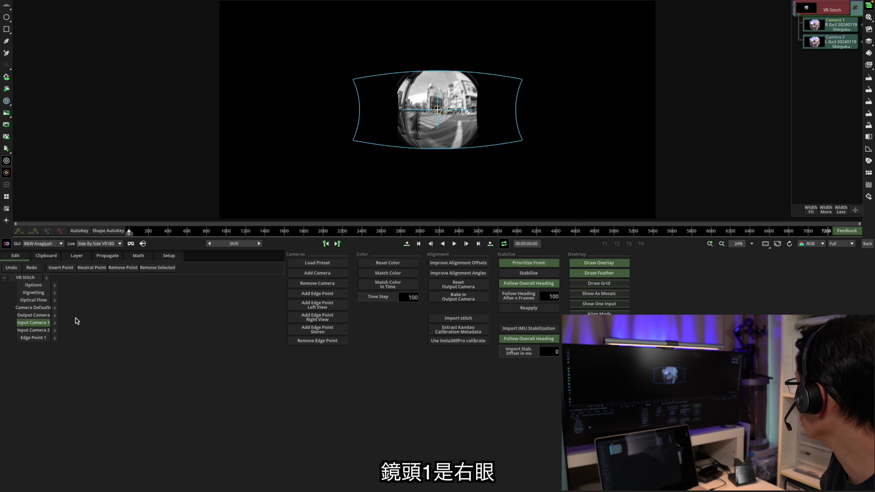
{"action": "left_click", "coordinate": [56, 324]}
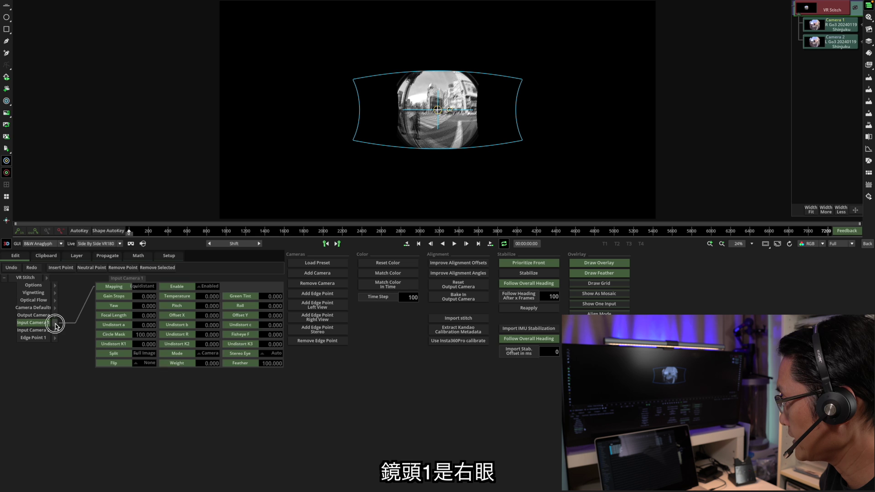
{"action": "left_click", "coordinate": [264, 353]}
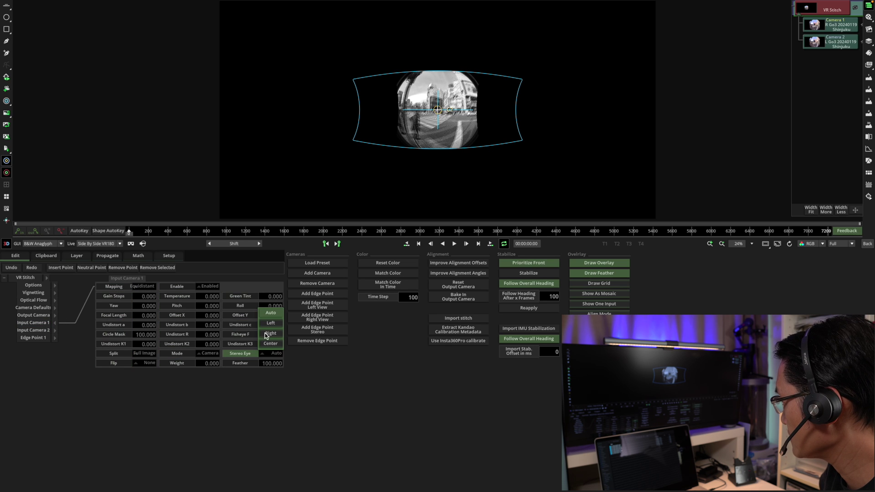
{"action": "left_click", "coordinate": [264, 336]}
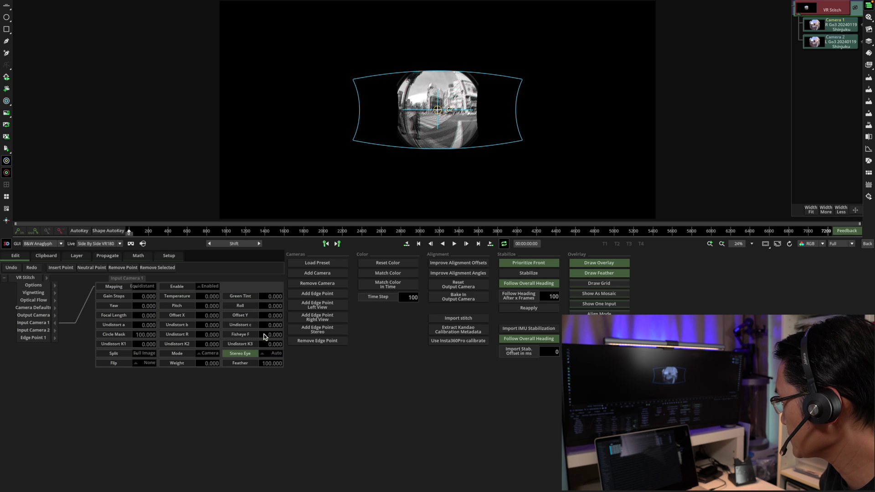
Step: Set Input Camera 2's stereo eye to Left and collapse its parameters
{"action": "left_click", "coordinate": [55, 323]}
{"action": "left_click", "coordinate": [56, 330]}
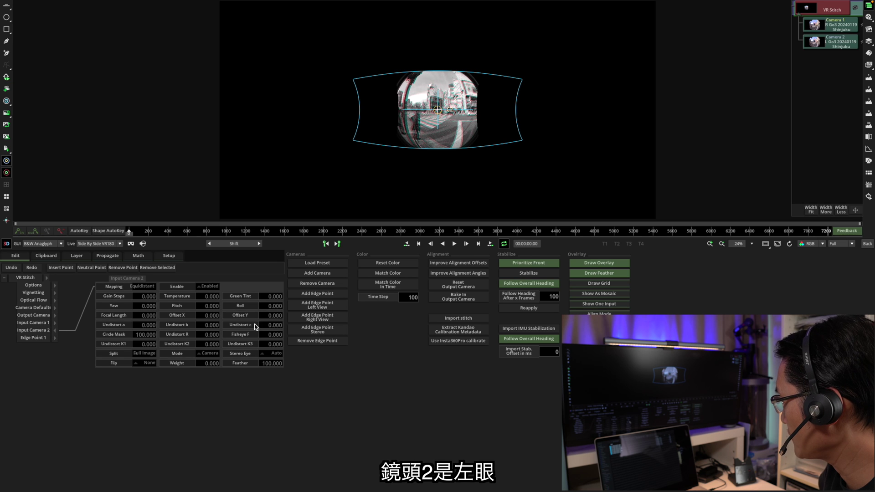
{"action": "left_click", "coordinate": [266, 355]}
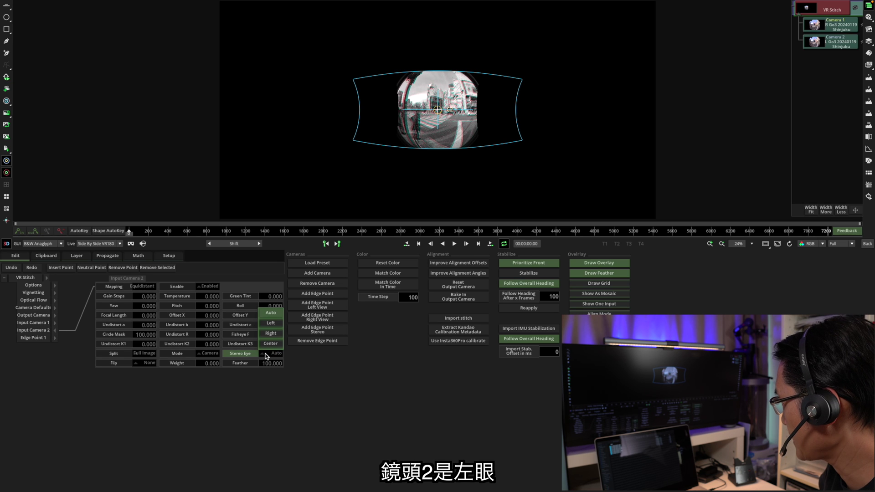
{"action": "left_click", "coordinate": [264, 324]}
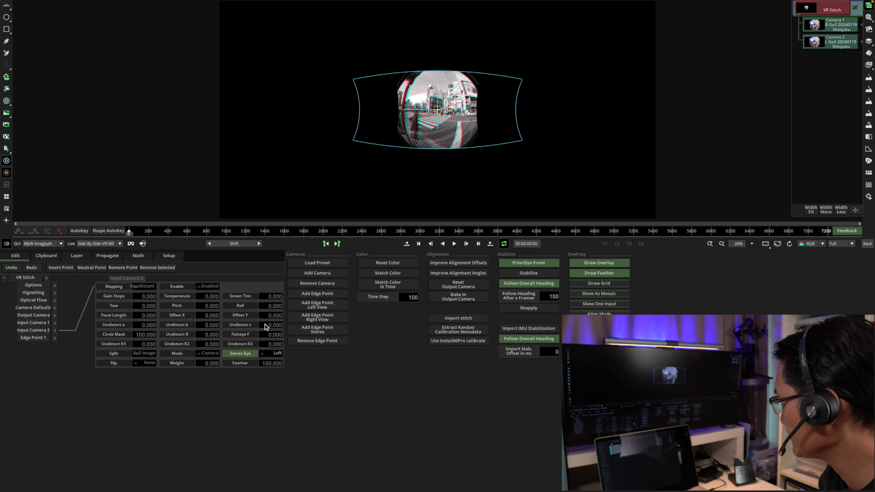
{"action": "left_click", "coordinate": [55, 330]}
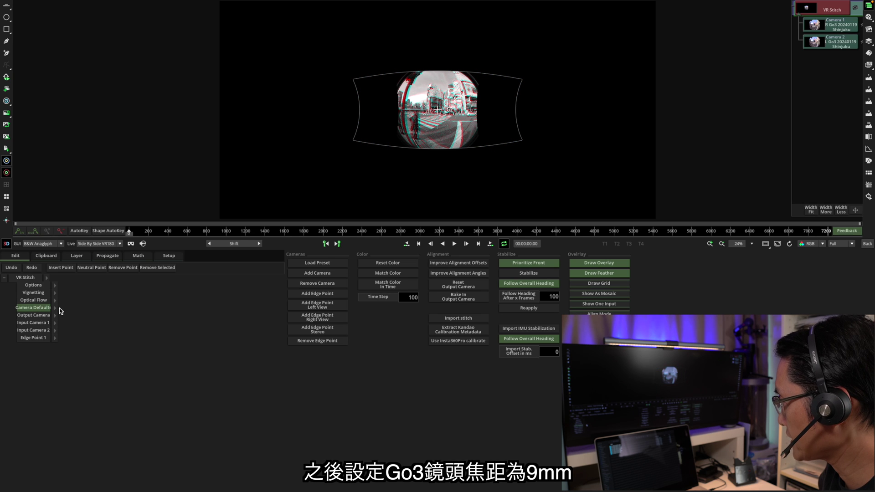
Step: In Camera Defaults, enter focal length 9, circle mask 50, Undistort K1 -0.1 and K2 0.01
{"action": "left_click", "coordinate": [55, 308]}
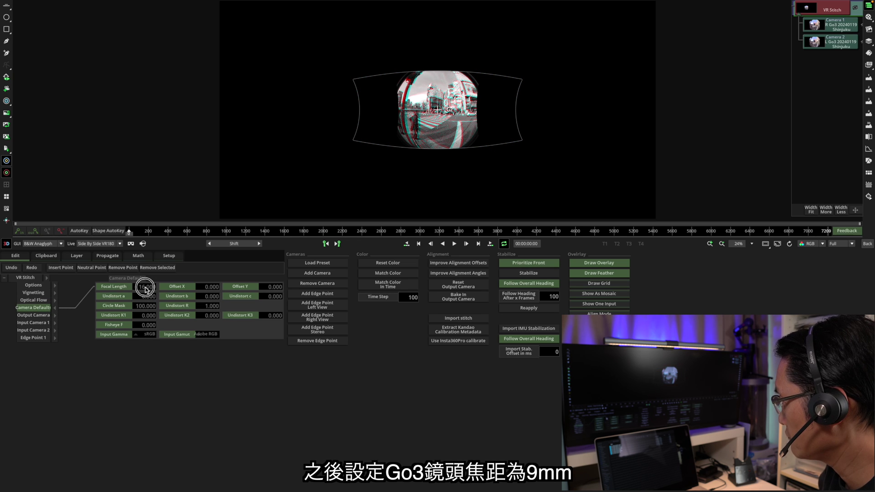
{"action": "left_click", "coordinate": [148, 289]}
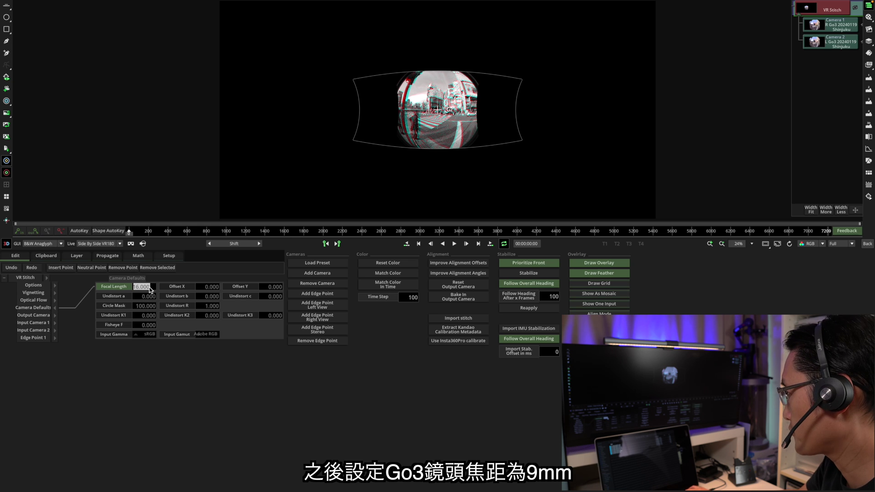
{"action": "type", "text": "9"}
{"action": "key", "text": "Return"}
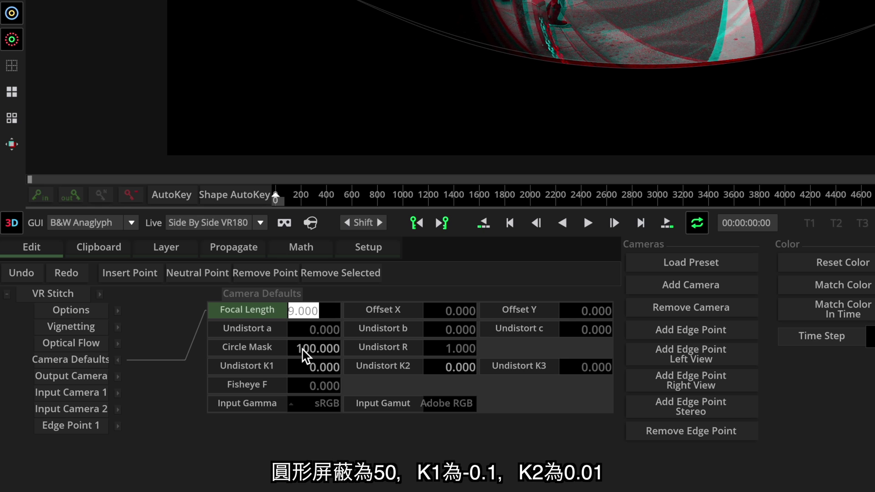
{"action": "left_click", "coordinate": [303, 350]}
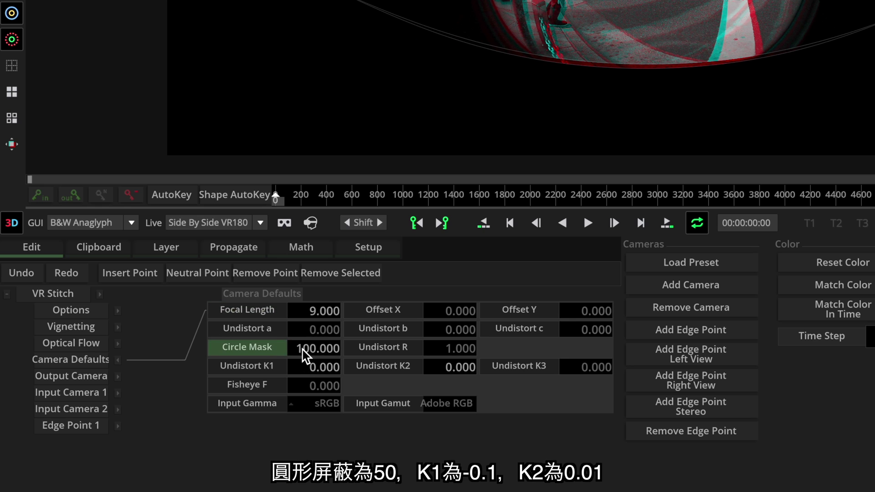
{"action": "type", "text": "50"}
{"action": "left_click", "coordinate": [316, 367]}
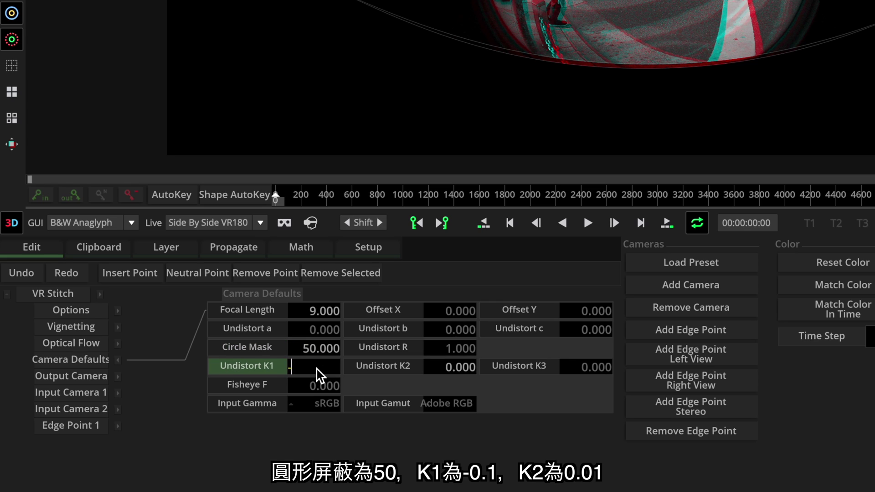
{"action": "left_click", "coordinate": [453, 373]}
{"action": "type", "text": "0"}
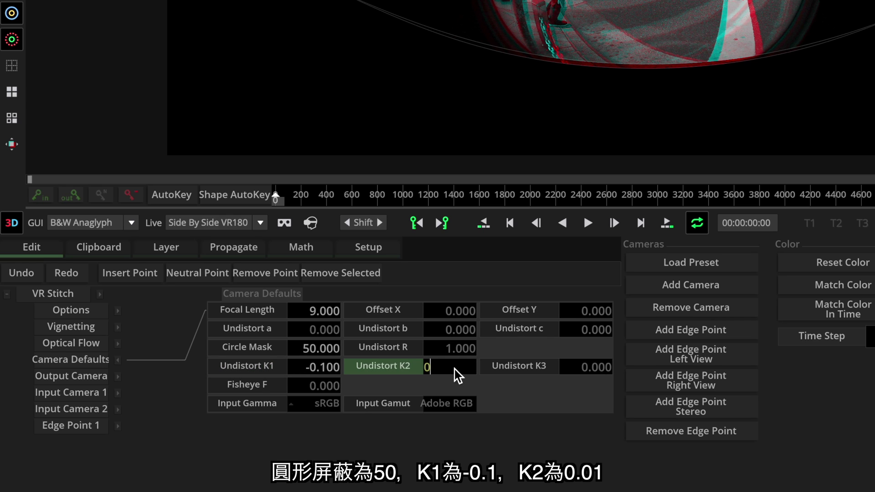
{"action": "type", "text": ".01"}
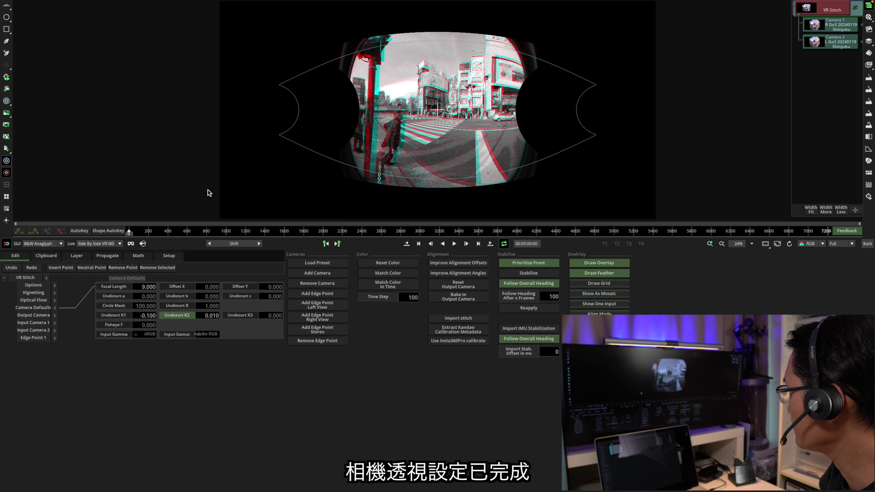
Step: Switch to the immersive VR preview and look around the Shinjuku crossing for straight lines
{"action": "left_click", "coordinate": [130, 244]}
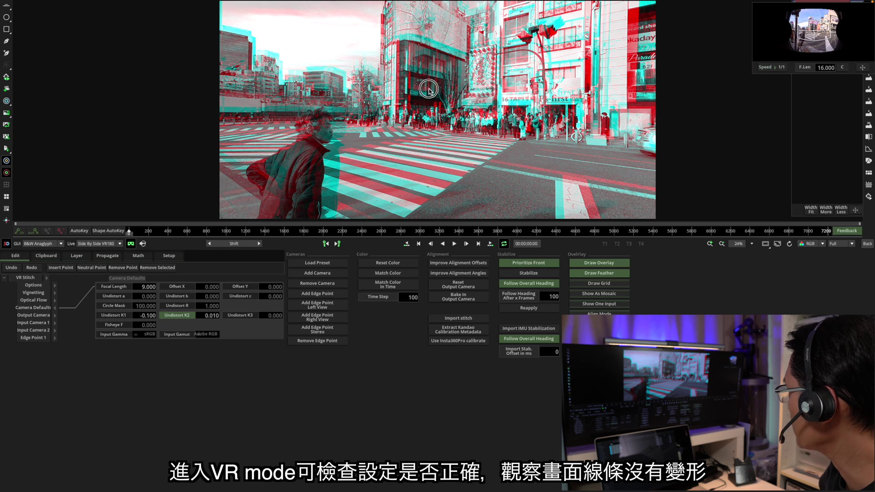
{"action": "left_click_drag", "start_coordinate": [428, 89], "coordinate": [309, 117]}
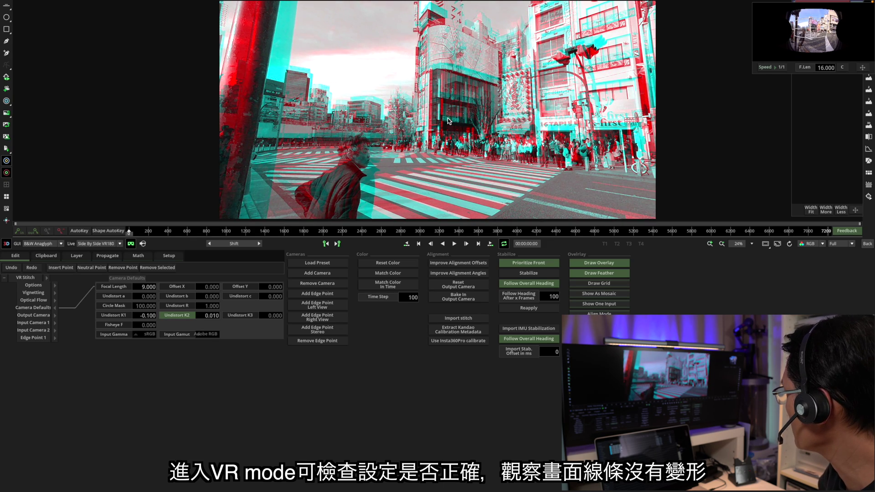
{"action": "left_click_drag", "start_coordinate": [461, 146], "coordinate": [439, 120]}
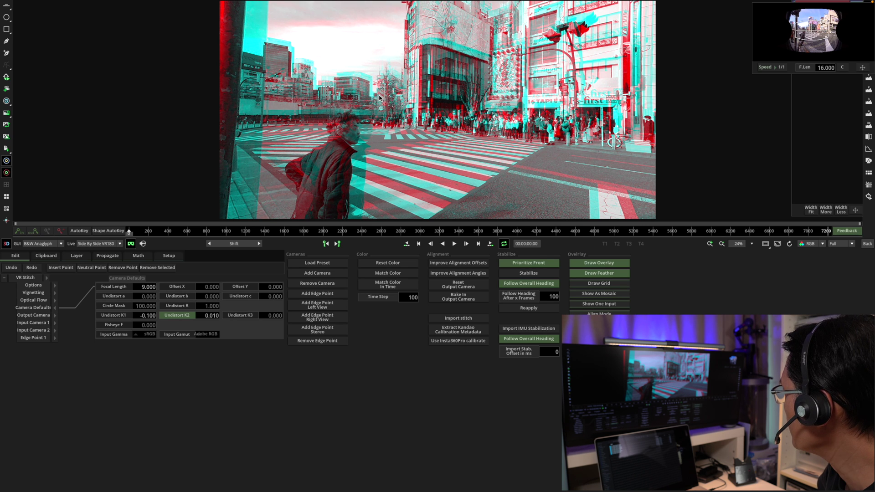
{"action": "left_click_drag", "start_coordinate": [378, 98], "coordinate": [362, 128]}
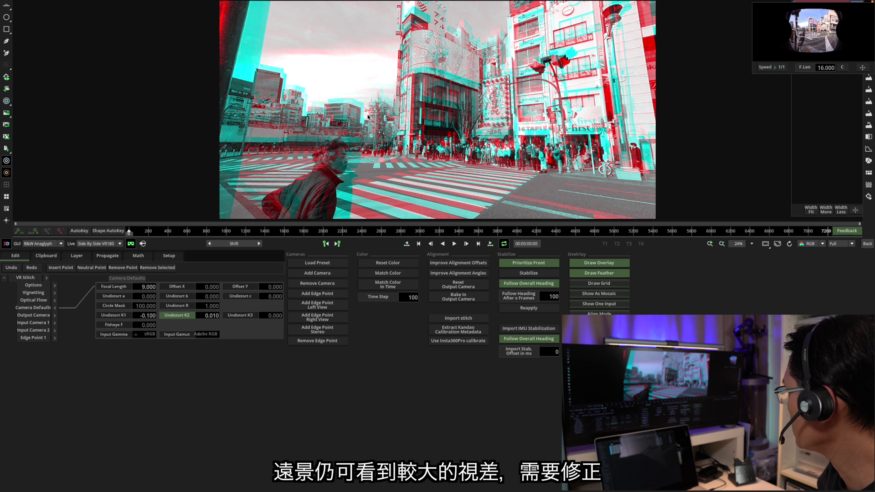
Step: Collapse Camera Defaults, enable Align Mode and select Input Camera 2
{"action": "left_click", "coordinate": [55, 308]}
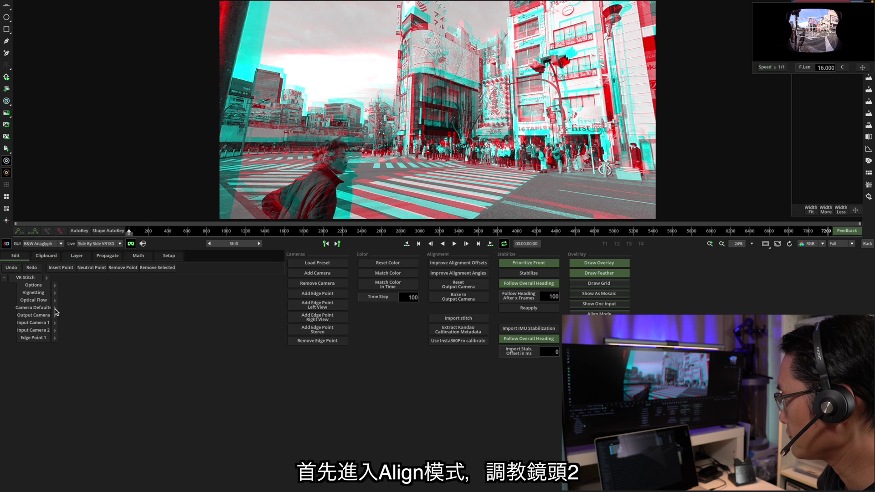
{"action": "left_click", "coordinate": [579, 313]}
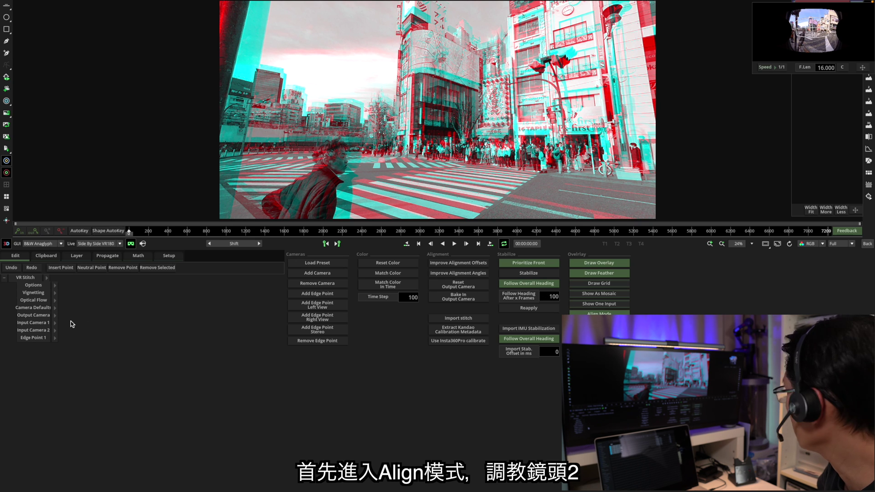
{"action": "left_click", "coordinate": [34, 331]}
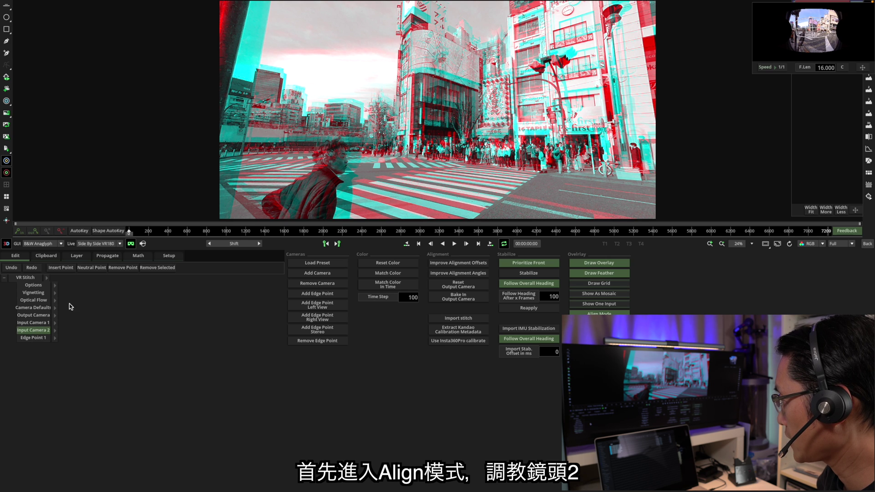
Step: Return to the flat stitched view and zoom in four times on the distant buildings
{"action": "left_click", "coordinate": [132, 244]}
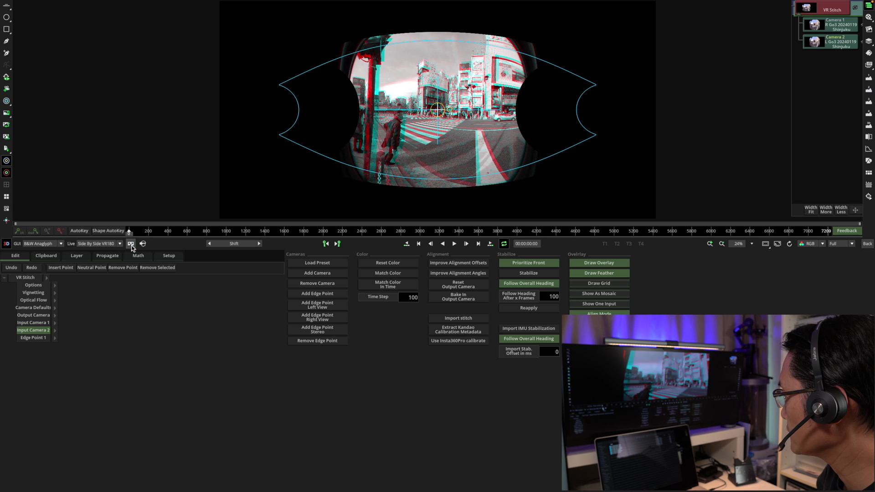
{"action": "left_click", "coordinate": [709, 244]}
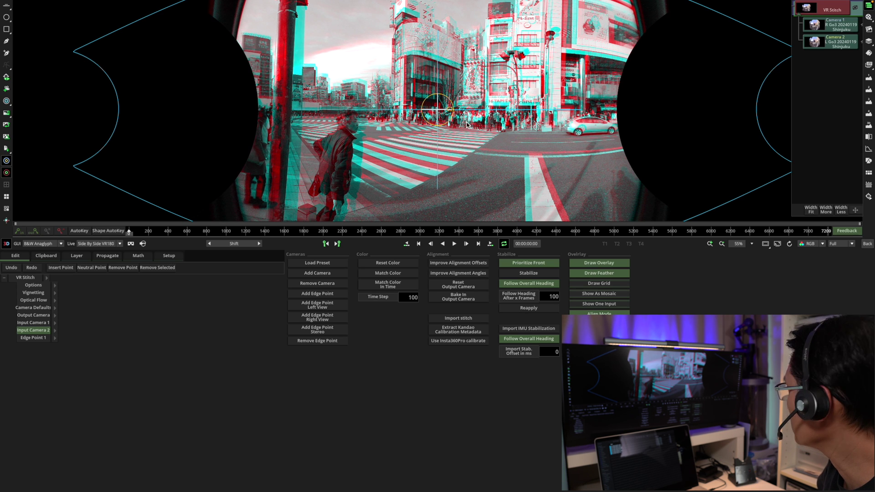
{"action": "left_click", "coordinate": [710, 244]}
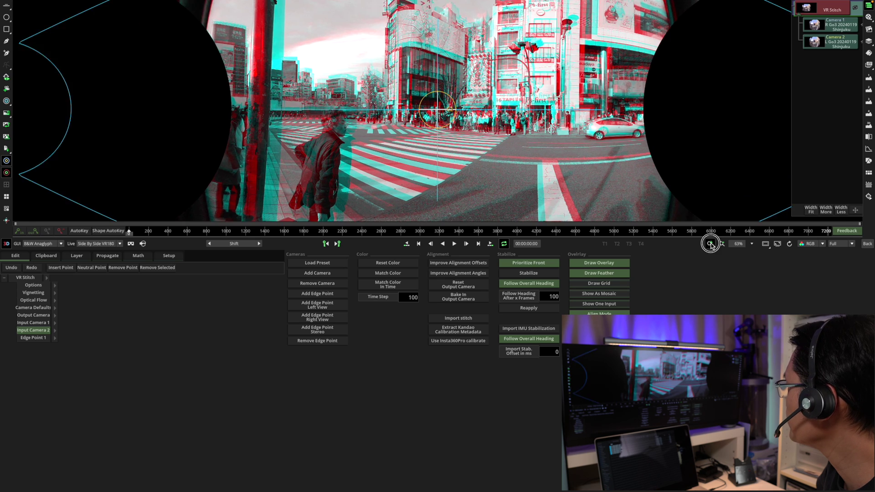
{"action": "left_click", "coordinate": [710, 245]}
{"action": "left_click", "coordinate": [710, 245]}
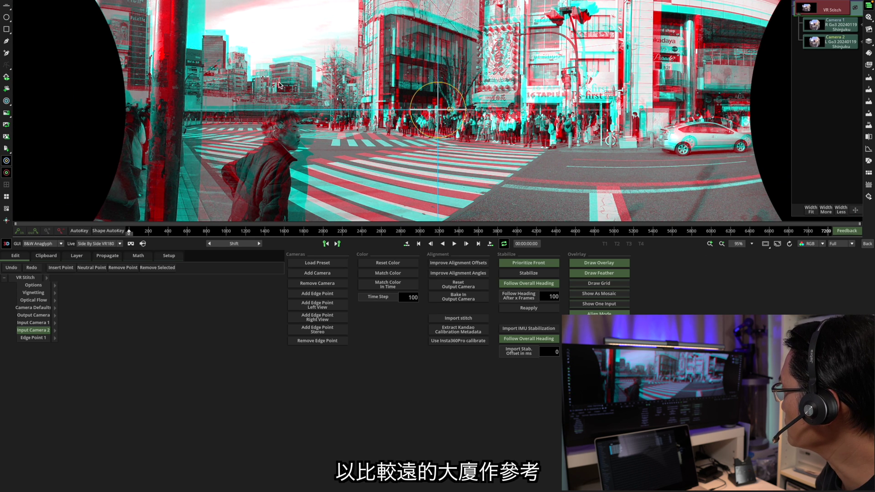
Step: Drag camera 2's left-edge, right-edge and centre alignment points until the red-cyan fringes overlap
{"action": "left_click_drag", "start_coordinate": [281, 84], "coordinate": [331, 105]}
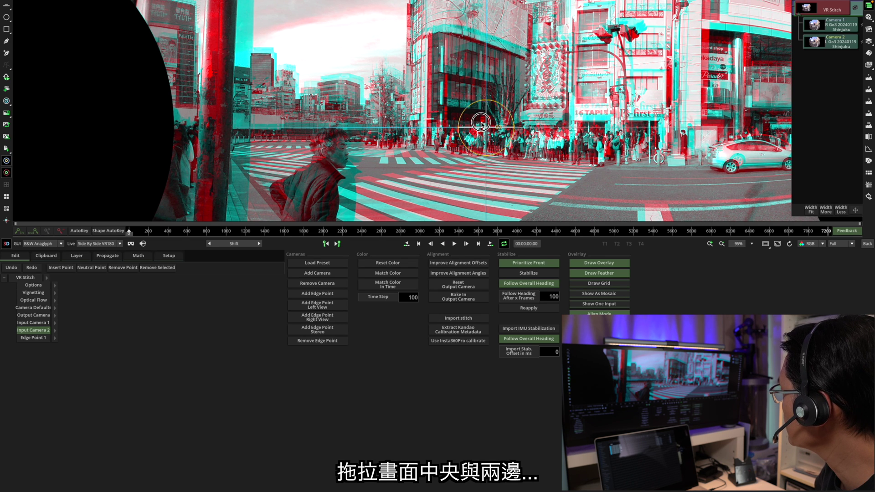
{"action": "left_click_drag", "start_coordinate": [476, 126], "coordinate": [471, 143]}
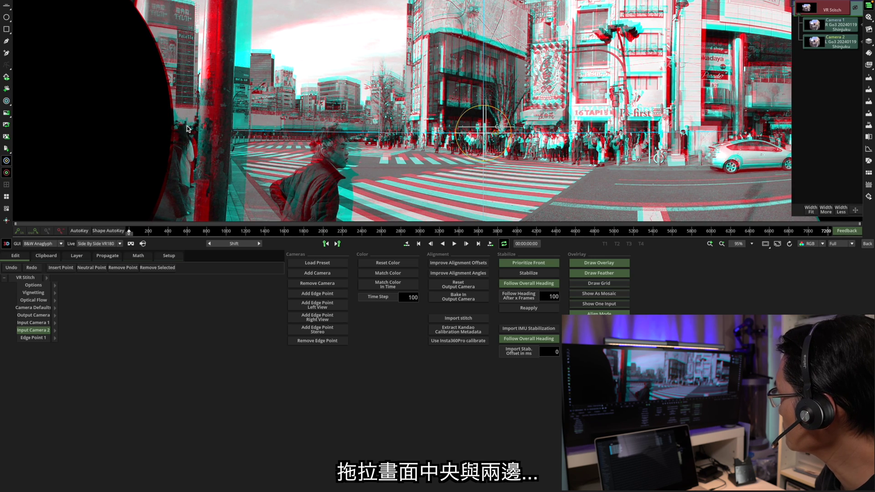
{"action": "left_click_drag", "start_coordinate": [186, 128], "coordinate": [188, 136]}
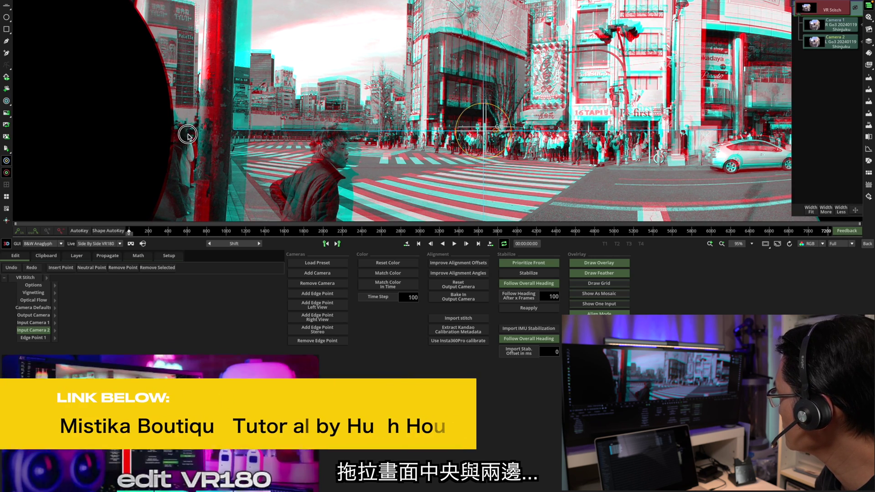
{"action": "left_click_drag", "start_coordinate": [770, 131], "coordinate": [770, 141]}
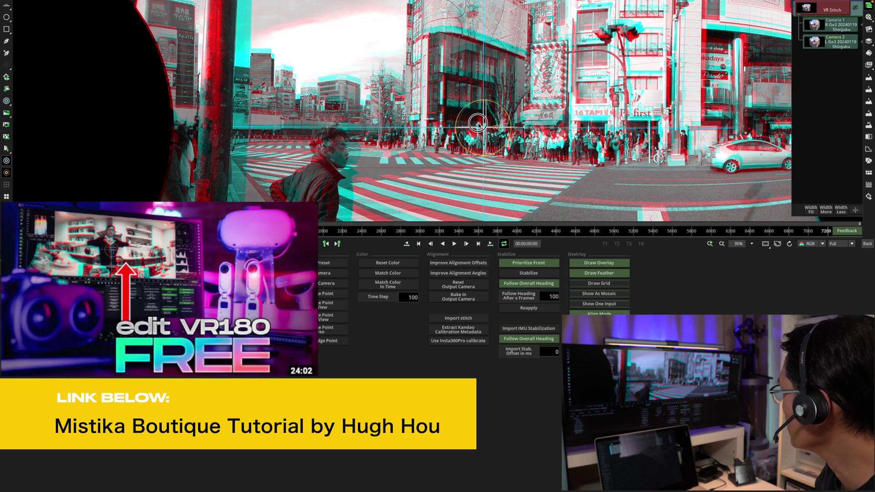
{"action": "left_click_drag", "start_coordinate": [477, 123], "coordinate": [472, 154]}
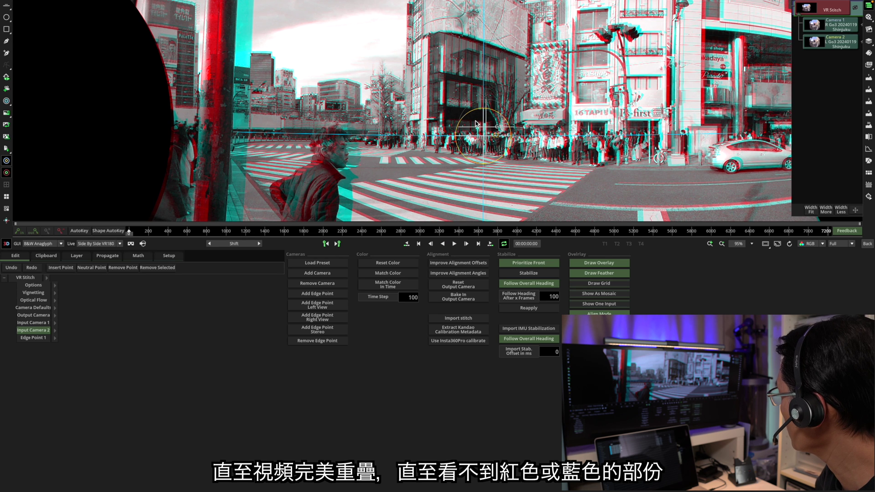
{"action": "left_click_drag", "start_coordinate": [476, 122], "coordinate": [476, 128]}
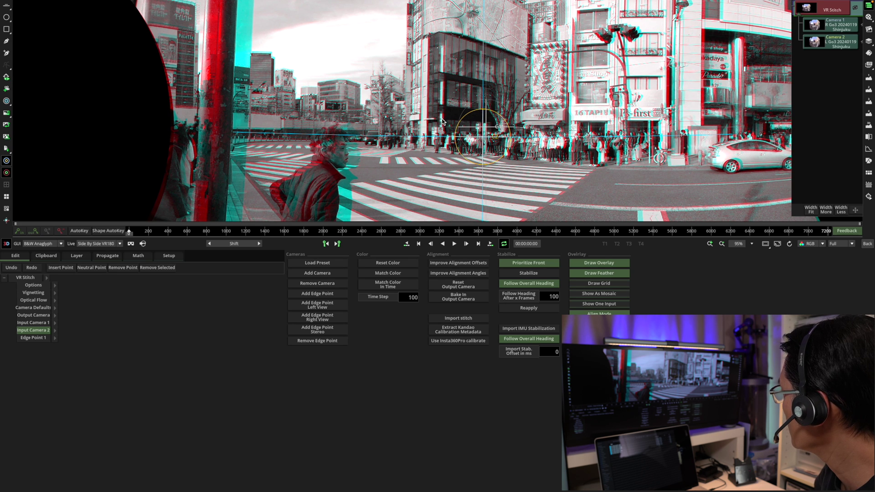
Step: Zoom in to fine-tune the centre alignment, then switch to the VR preview
{"action": "left_click", "coordinate": [710, 244]}
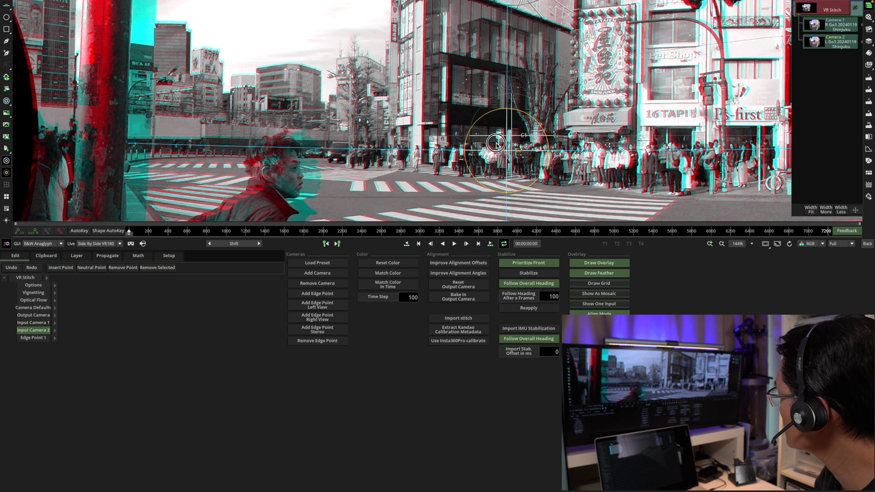
{"action": "left_click_drag", "start_coordinate": [496, 144], "coordinate": [497, 146]}
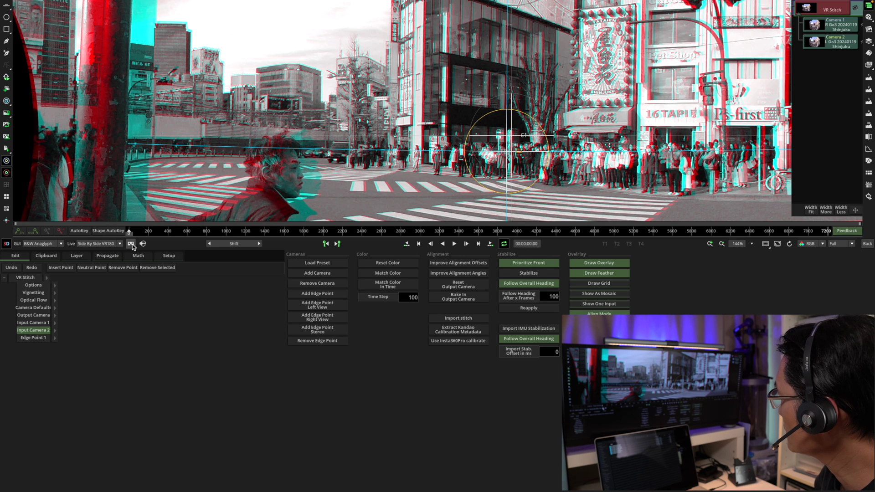
{"action": "left_click", "coordinate": [132, 243]}
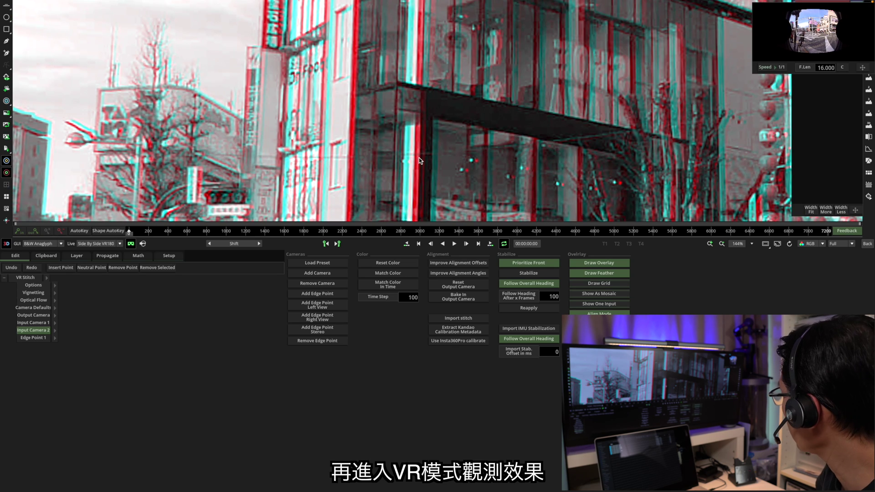
Step: Zoom the viewer out to 55% and scrub to about frame 330 where the crowd crosses
{"action": "left_click", "coordinate": [722, 245]}
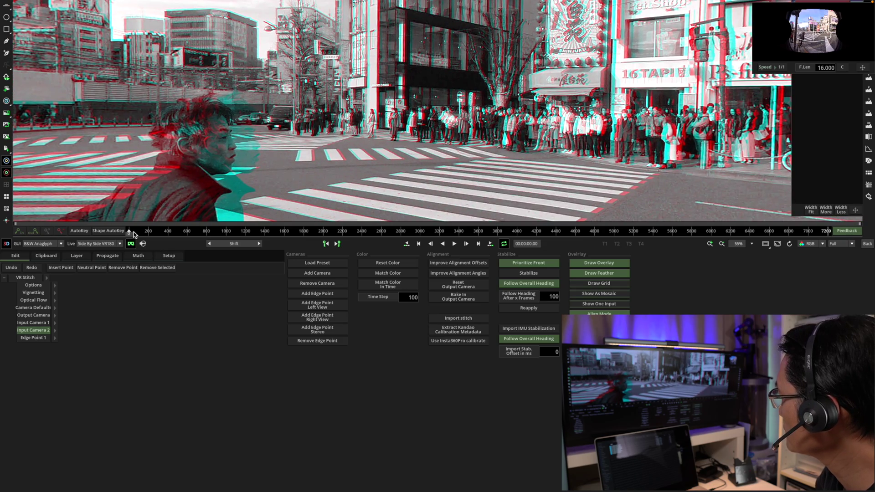
{"action": "left_click_drag", "start_coordinate": [133, 232], "coordinate": [162, 236]}
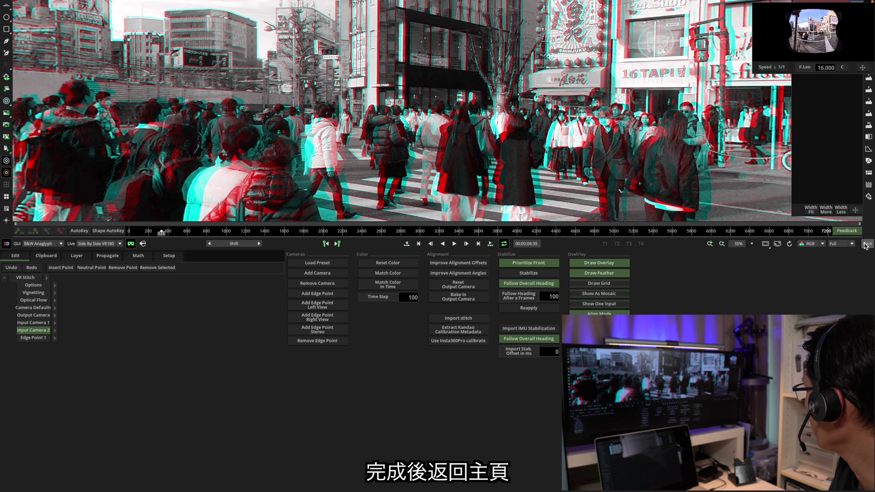
Step: Return to the main timeline and set edit marks across the whole stitched clip
{"action": "left_click", "coordinate": [867, 244]}
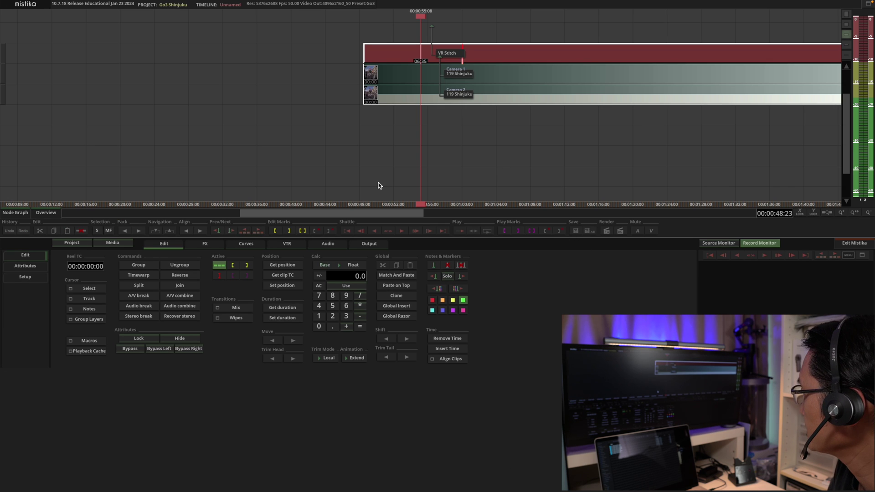
{"action": "left_click", "coordinate": [302, 231]}
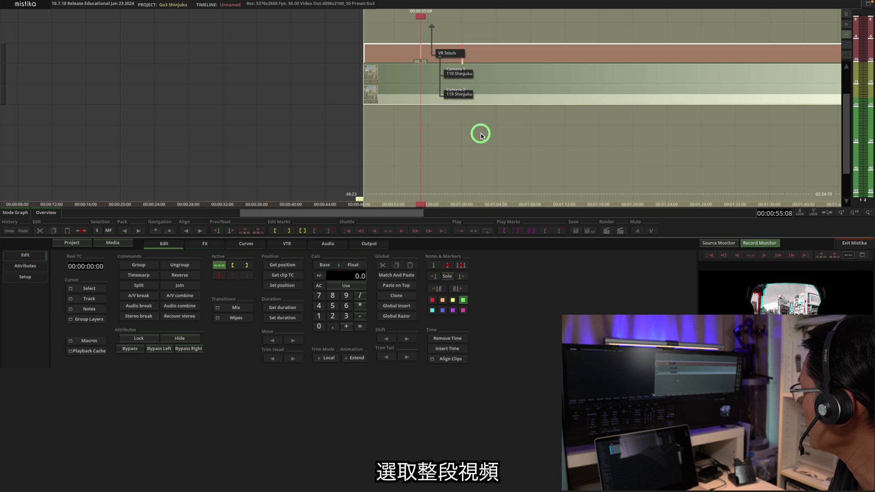
{"action": "left_click_drag", "start_coordinate": [481, 136], "coordinate": [354, 154]}
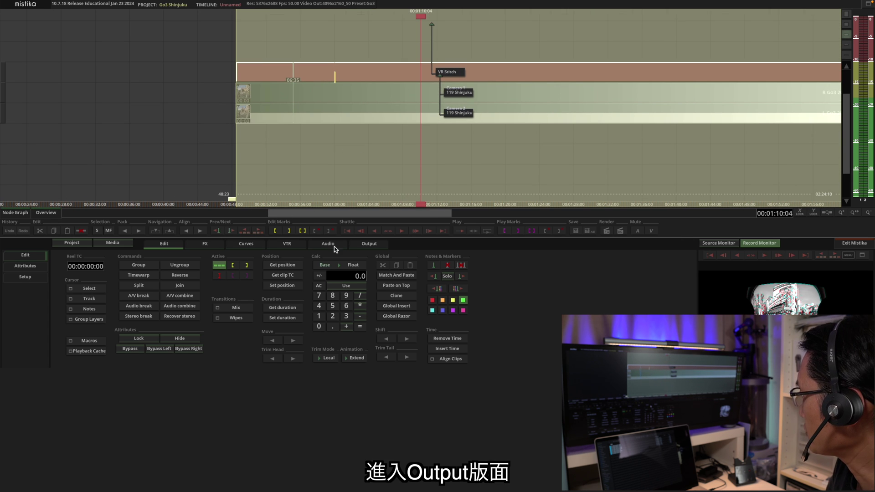
Step: Set the render output to a QuickTime movie with both video and audio enabled
{"action": "left_click", "coordinate": [366, 246]}
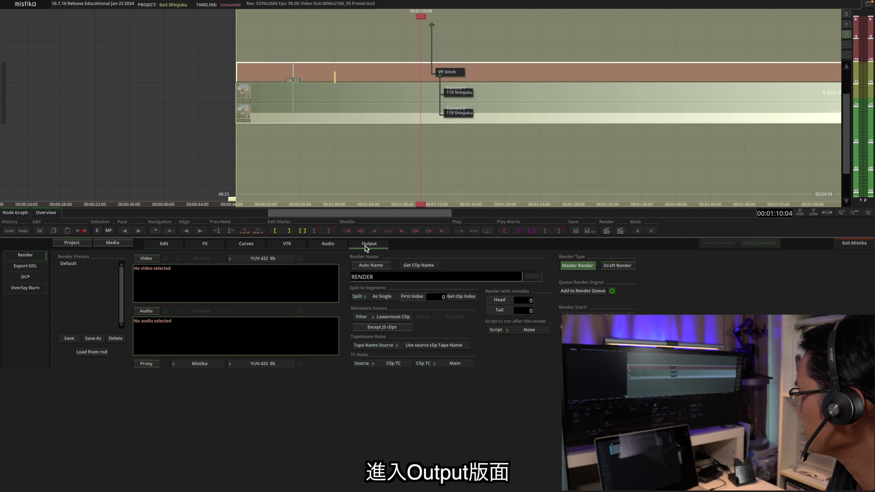
{"action": "left_click", "coordinate": [156, 258]}
{"action": "left_click", "coordinate": [151, 315]}
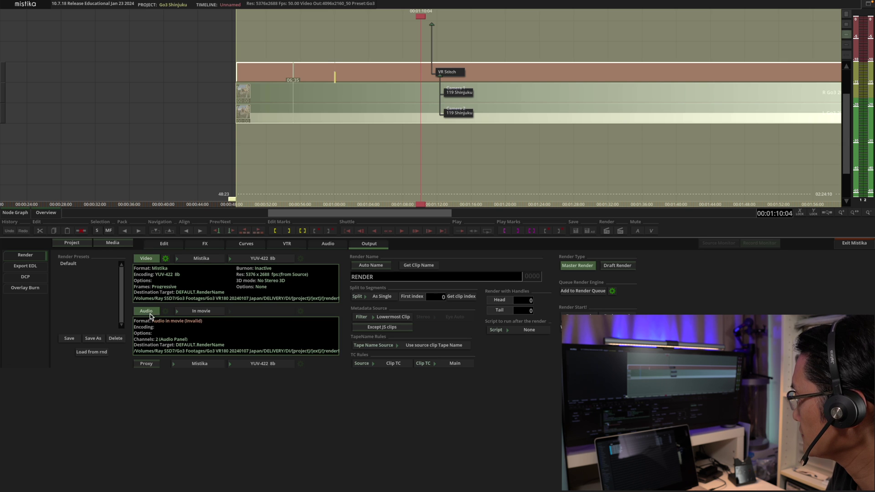
{"action": "left_click", "coordinate": [179, 259]}
{"action": "left_click", "coordinate": [198, 248]}
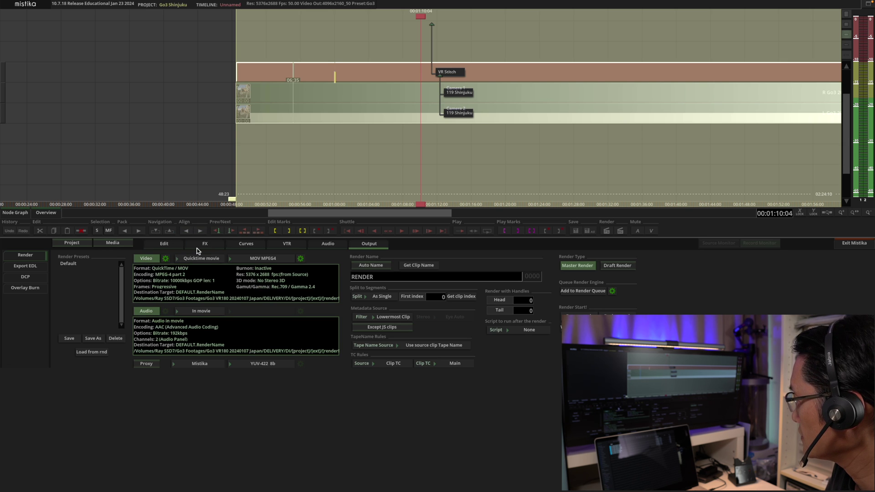
{"action": "left_click", "coordinate": [166, 259]}
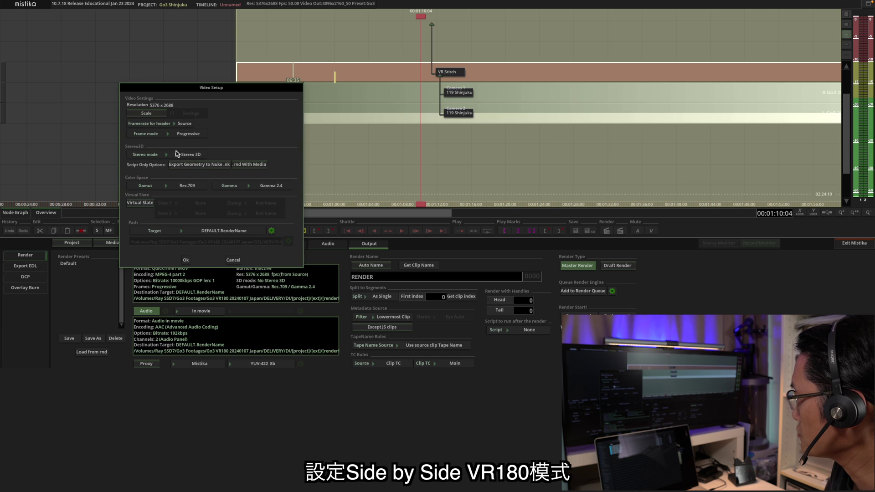
Step: Set the video stereo mode to Side By Side VR180
{"action": "left_click", "coordinate": [183, 155]}
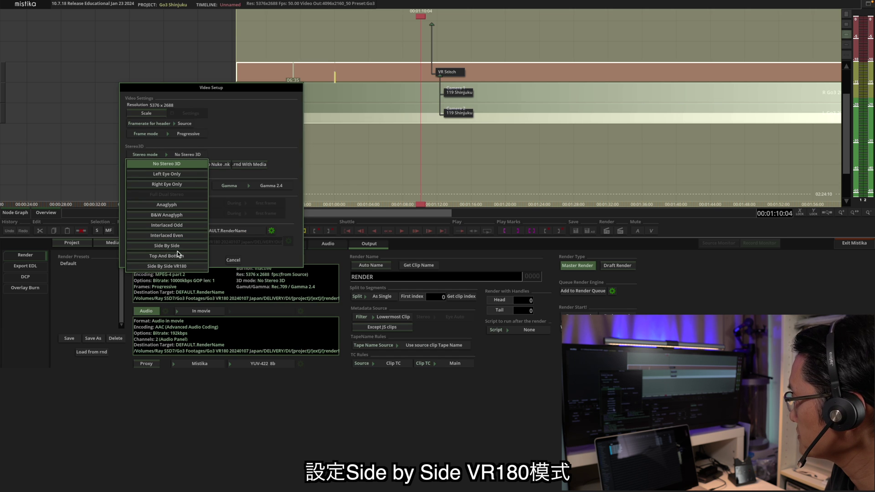
{"action": "left_click", "coordinate": [174, 267]}
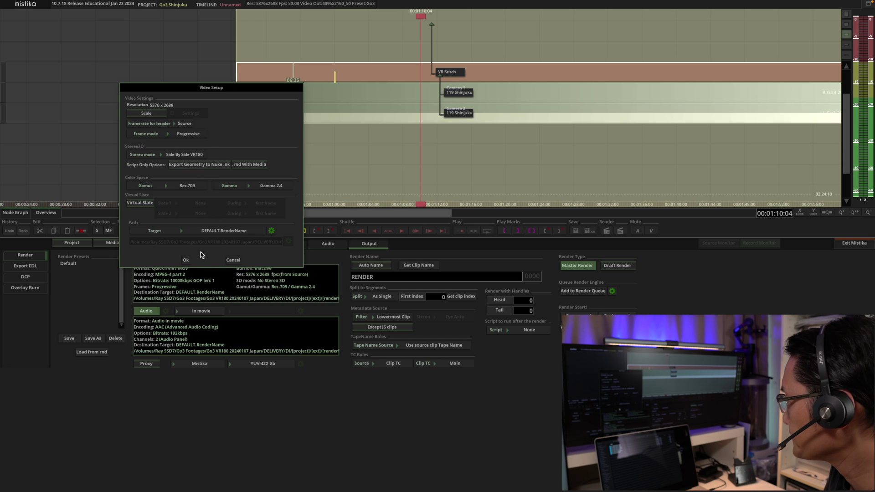
{"action": "left_click", "coordinate": [186, 261]}
Step: Set the codec video bitrate to 60000 kbps and start the render
{"action": "left_click", "coordinate": [301, 259]}
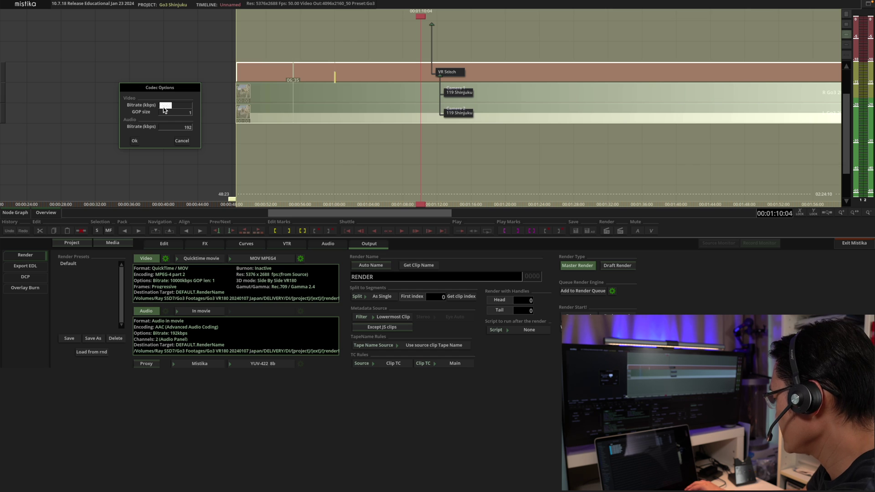
{"action": "type", "text": "6000"}
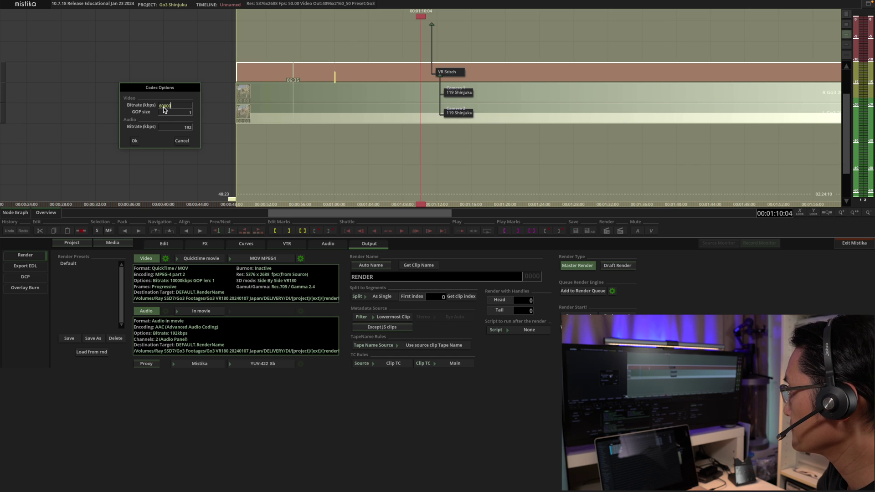
{"action": "left_click", "coordinate": [134, 140]}
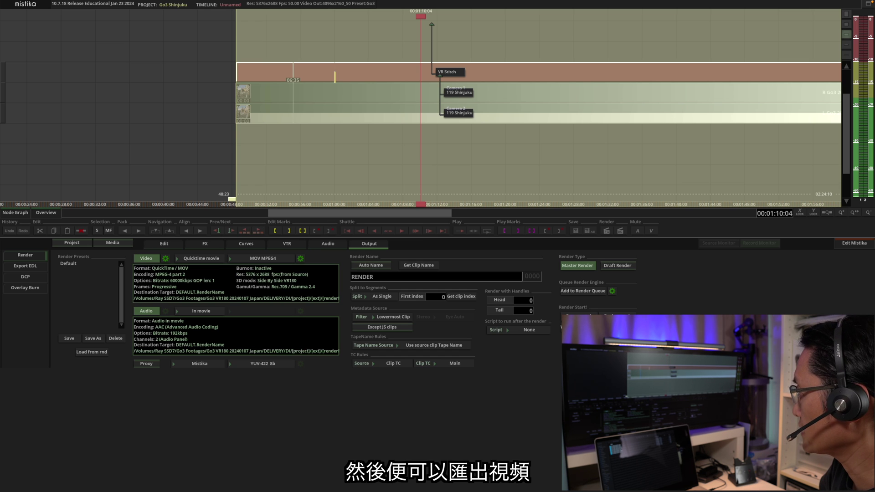
{"action": "left_click", "coordinate": [562, 325]}
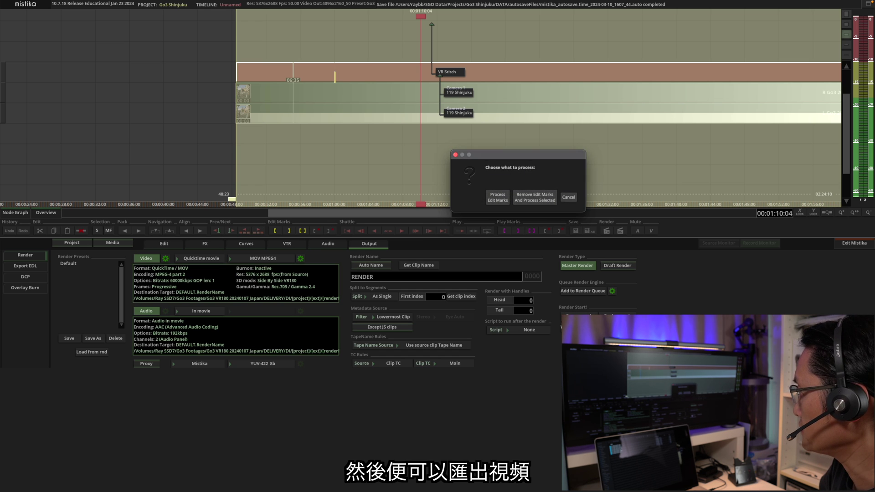
Step: Choose Process Edit Marks to render only the marked section
{"action": "left_click", "coordinate": [498, 197]}
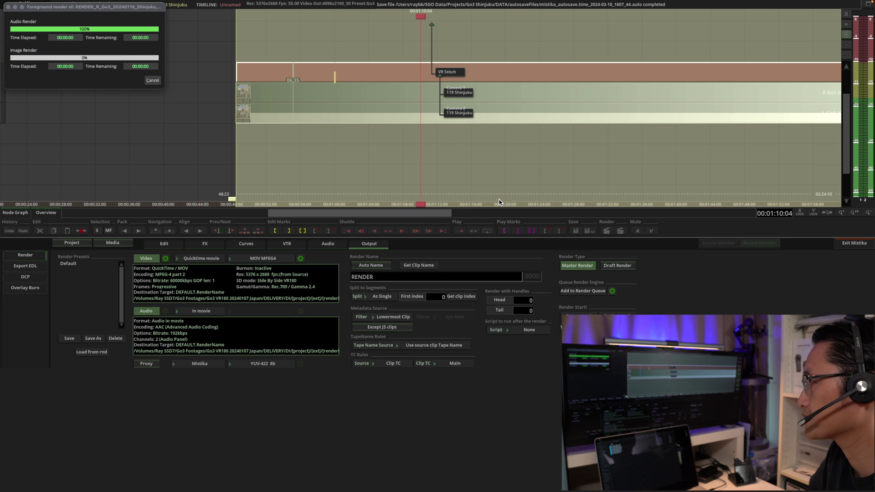